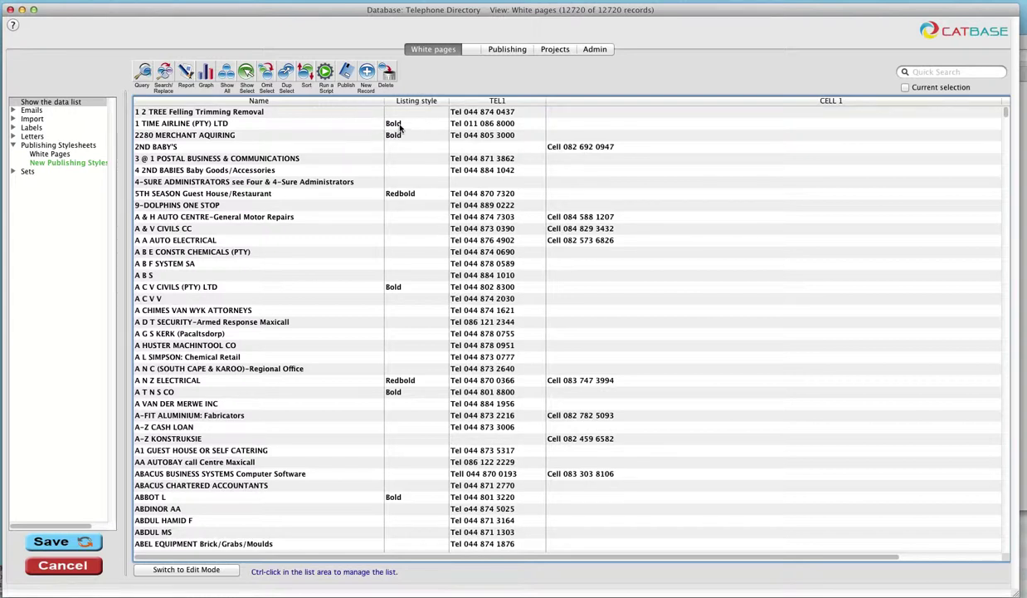
Step: Compare the Bold 1 TIME AIRLINE listing with the Redbold 5TH SEASON listing
{"action": "left_click", "coordinate": [398, 122]}
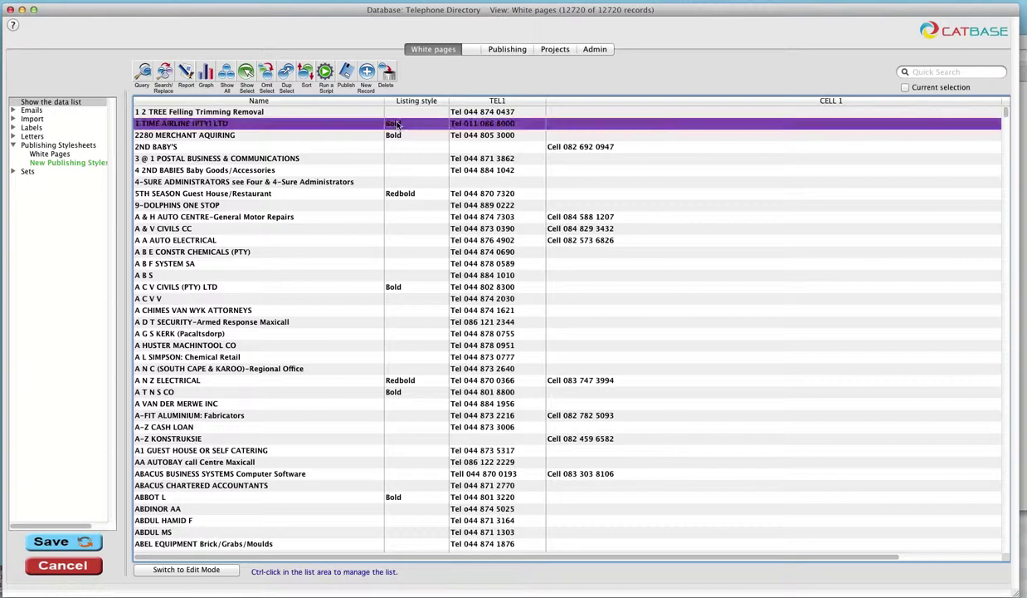
{"action": "left_click", "coordinate": [427, 194]}
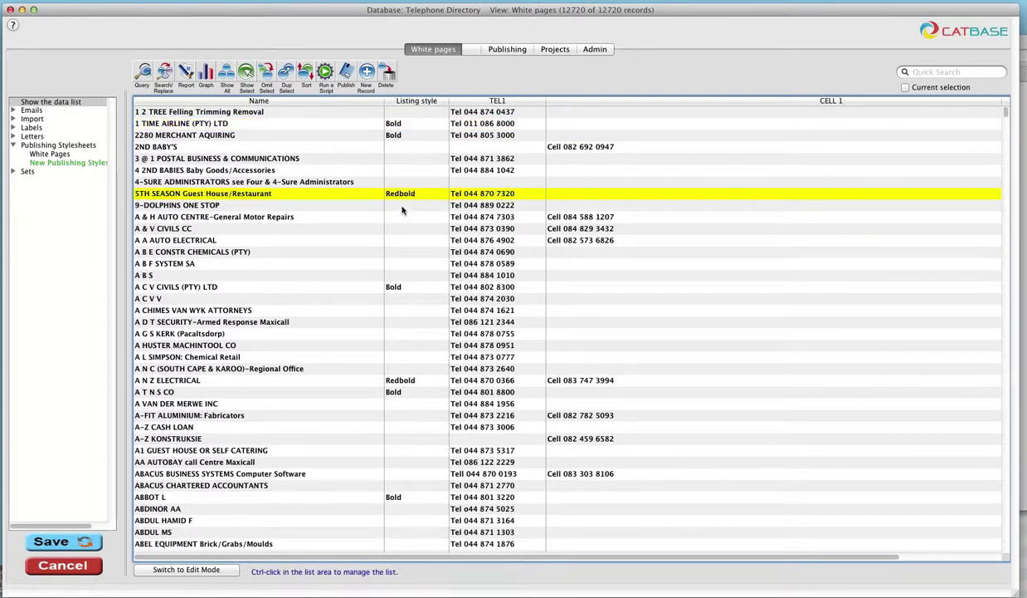
{"action": "left_click", "coordinate": [403, 210]}
{"action": "left_click", "coordinate": [398, 124]}
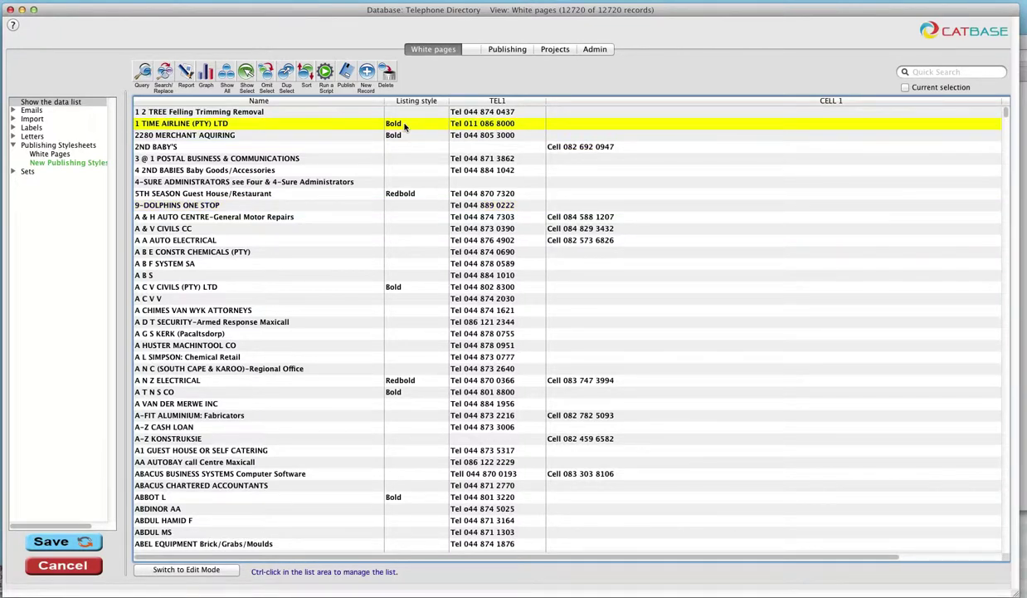
{"action": "left_click", "coordinate": [427, 196]}
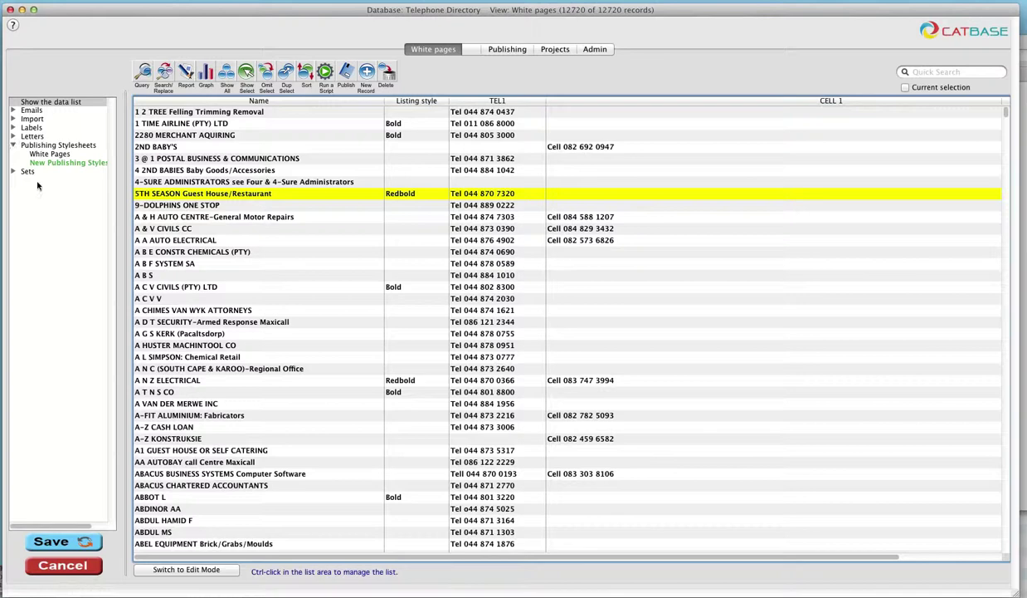
Step: Open the White Pages style sheet and inspect Paragraph 1's 'Listing style Equals Bold' rule without changes
{"action": "left_click", "coordinate": [60, 156]}
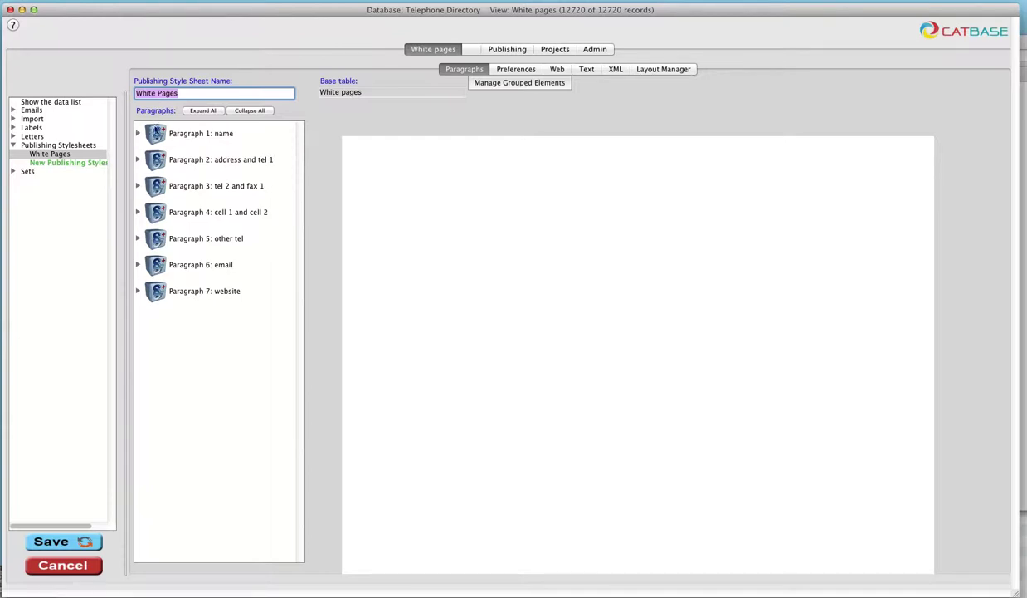
{"action": "double_click", "coordinate": [197, 136]}
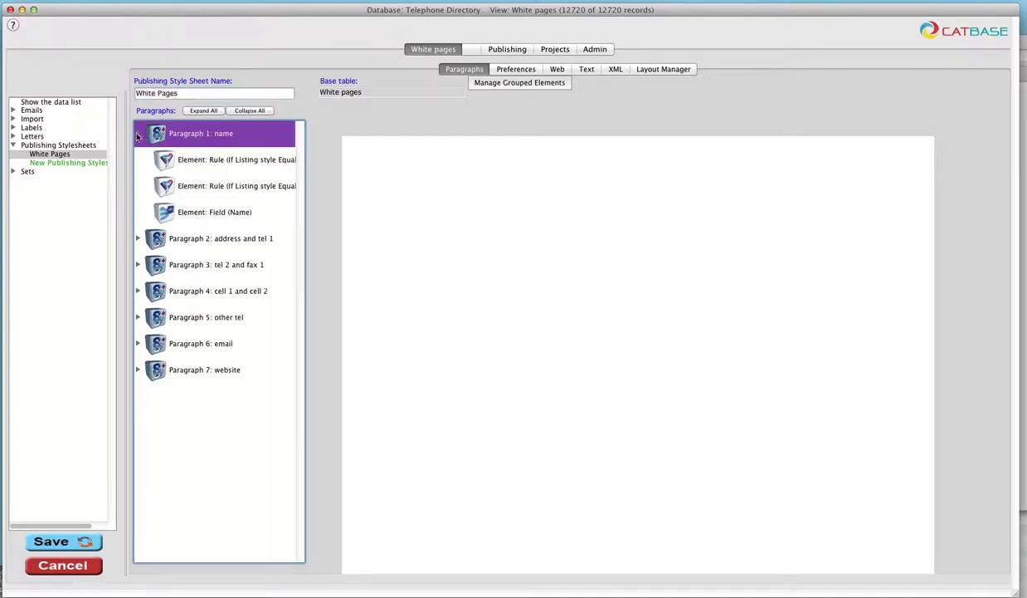
{"action": "left_click", "coordinate": [238, 162]}
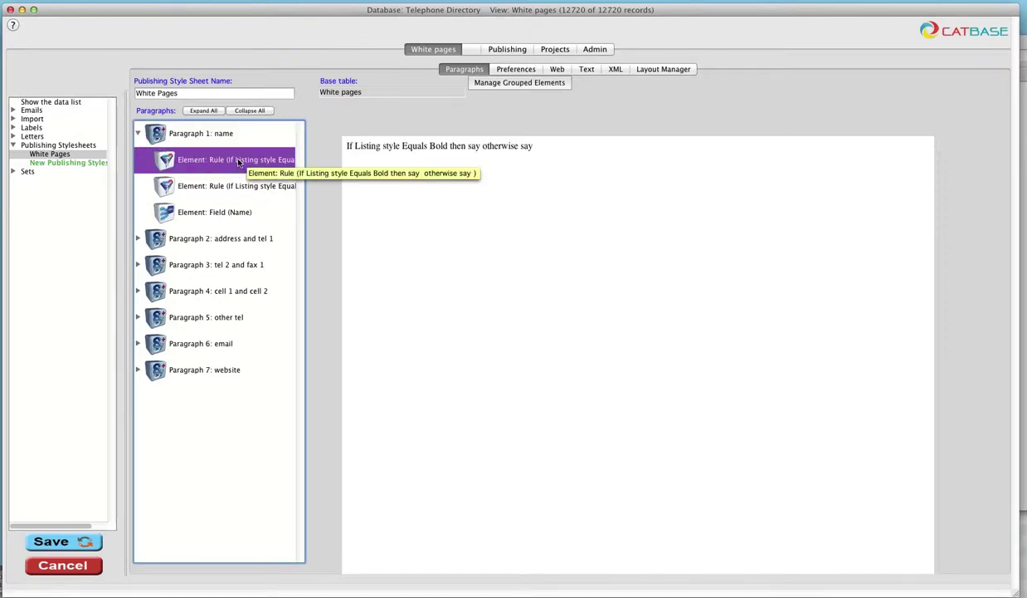
{"action": "double_click", "coordinate": [238, 162]}
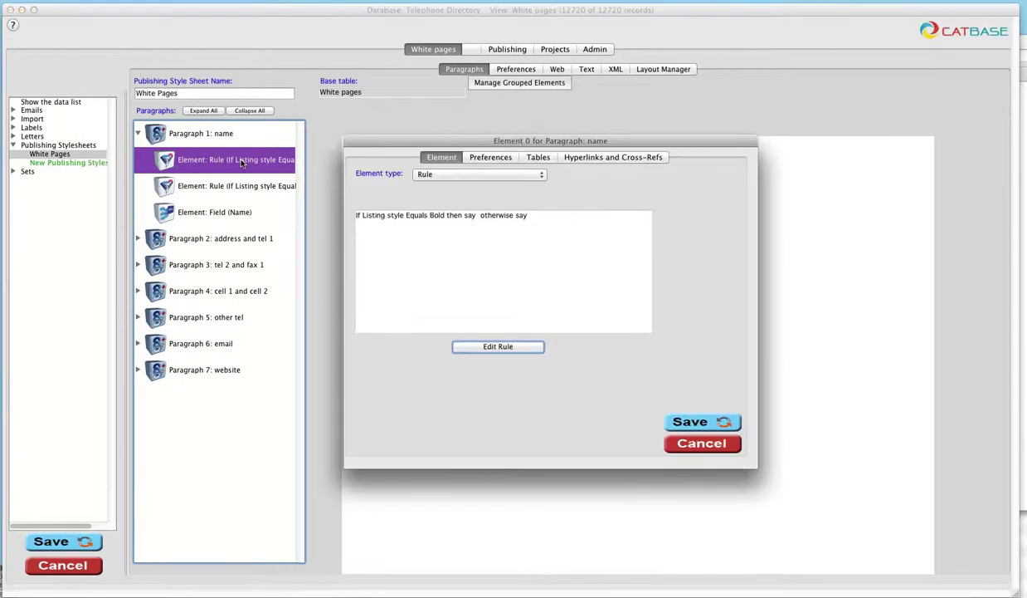
{"action": "left_click", "coordinate": [498, 346]}
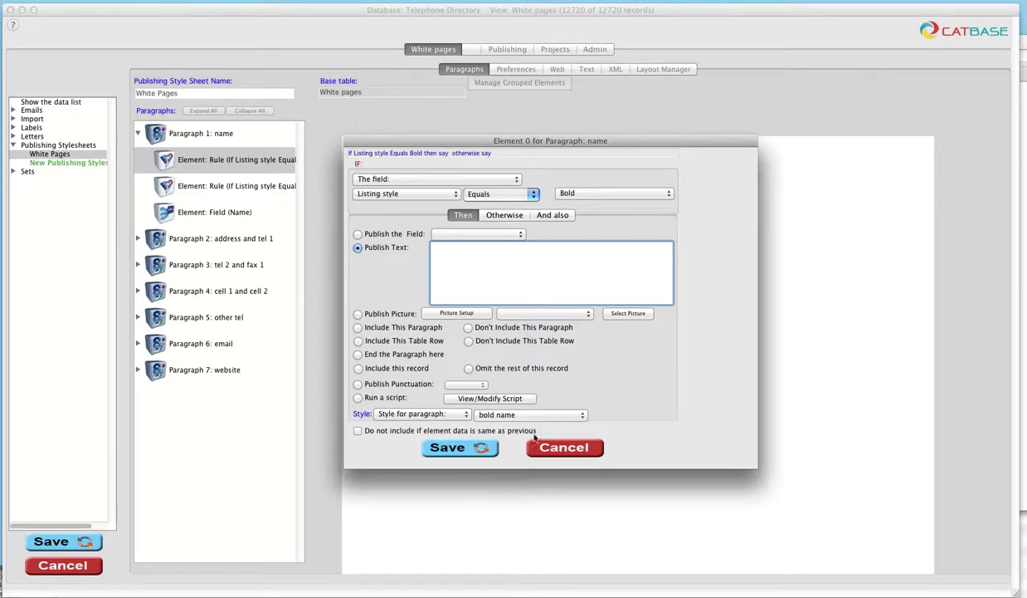
{"action": "left_click", "coordinate": [571, 447]}
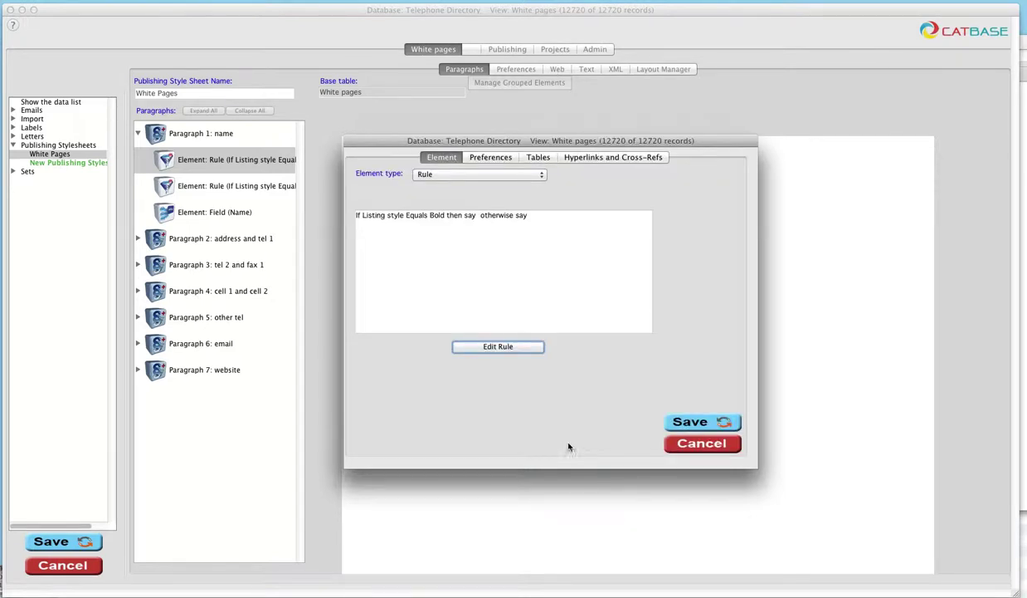
Step: Inspect Paragraph 1's 'Listing style Equals Redbold' rule unchanged, then peek at Paragraph 2: address and tel 1
{"action": "left_click", "coordinate": [691, 444]}
{"action": "left_click", "coordinate": [250, 192]}
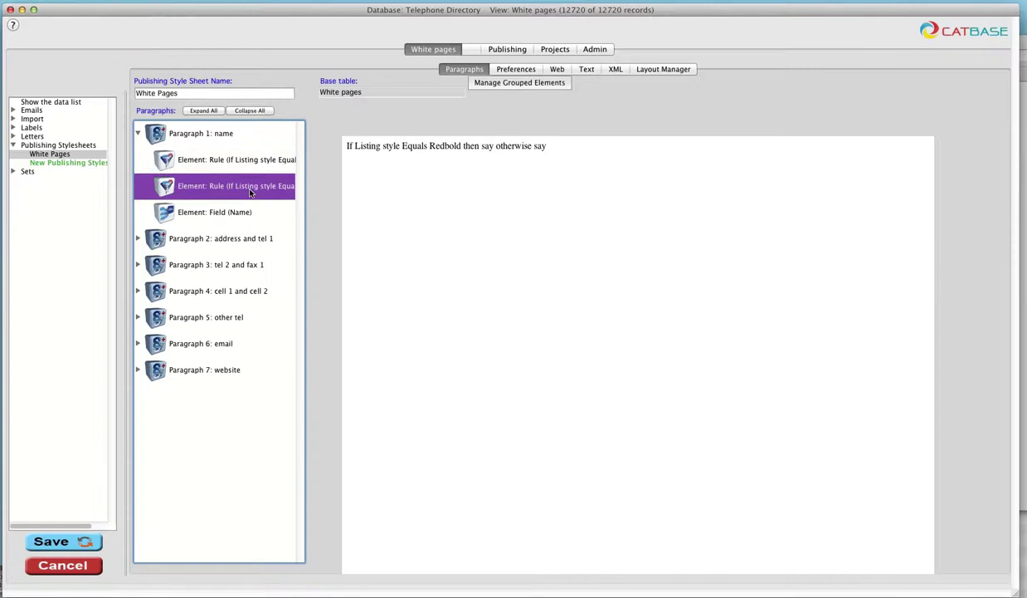
{"action": "double_click", "coordinate": [250, 192]}
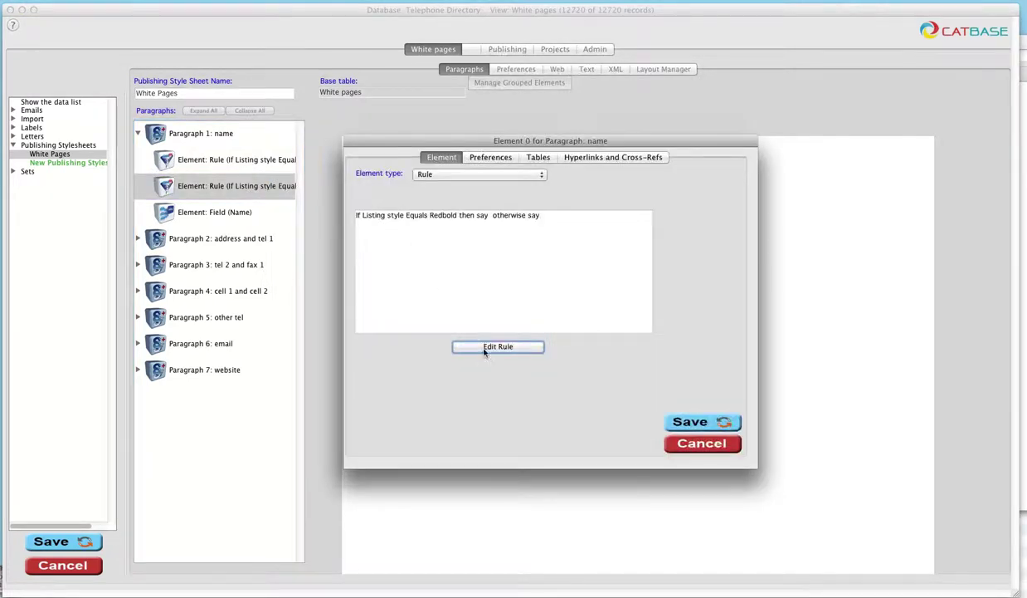
{"action": "left_click", "coordinate": [482, 349]}
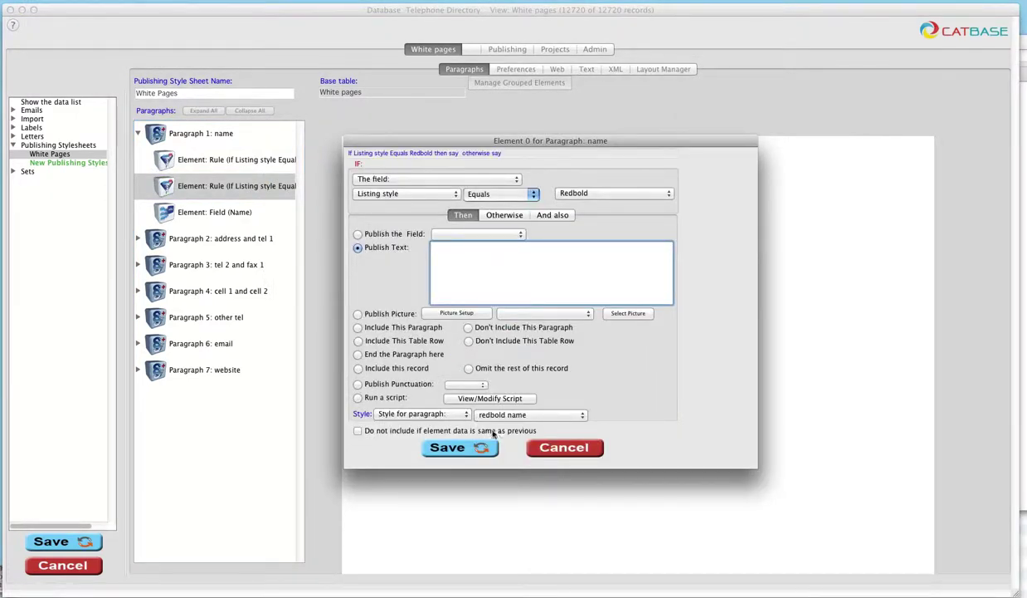
{"action": "left_click", "coordinate": [558, 448]}
{"action": "left_click", "coordinate": [671, 426]}
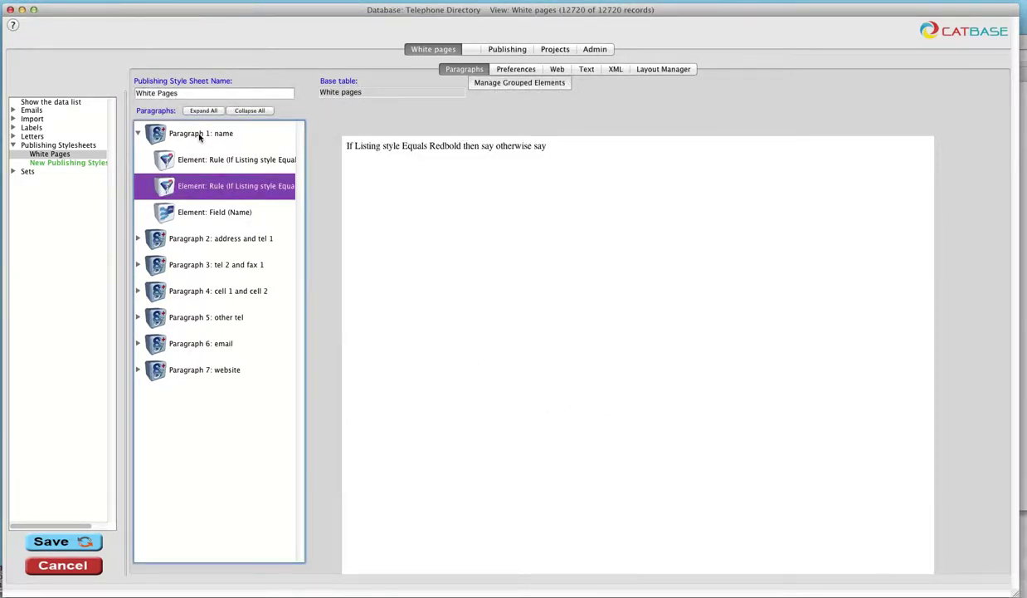
{"action": "left_click", "coordinate": [138, 239]}
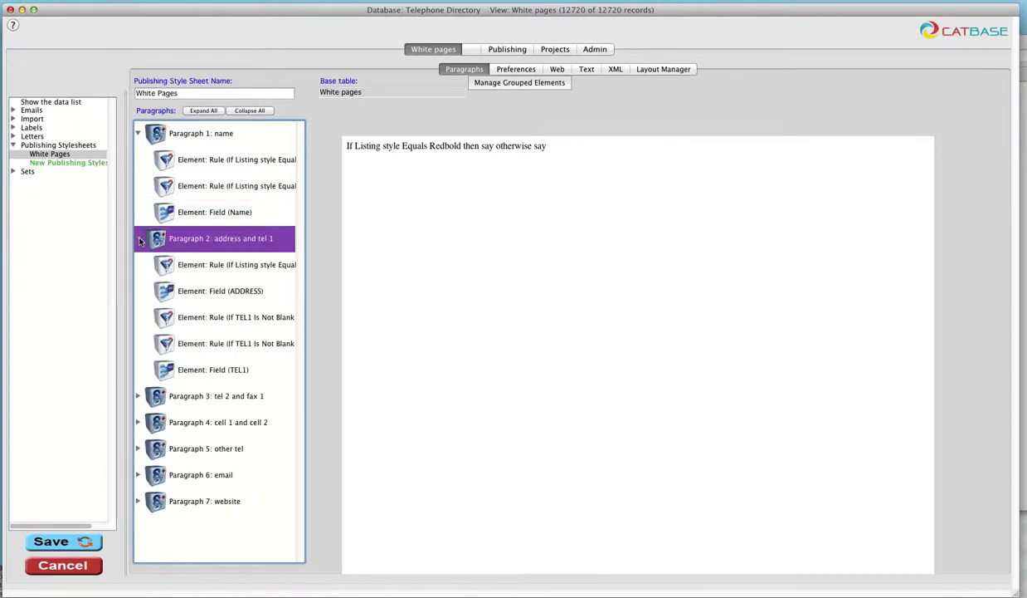
{"action": "left_click", "coordinate": [137, 239]}
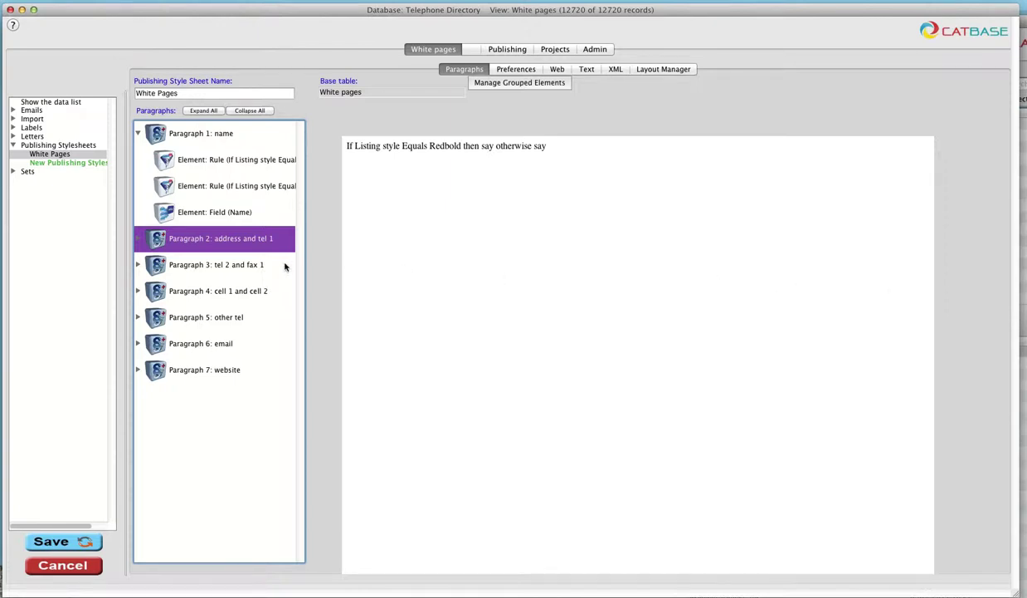
Step: Publish every directory record with the White Pages style sheet for InDesign to 'directory test 1.txt'
{"action": "left_click", "coordinate": [73, 103]}
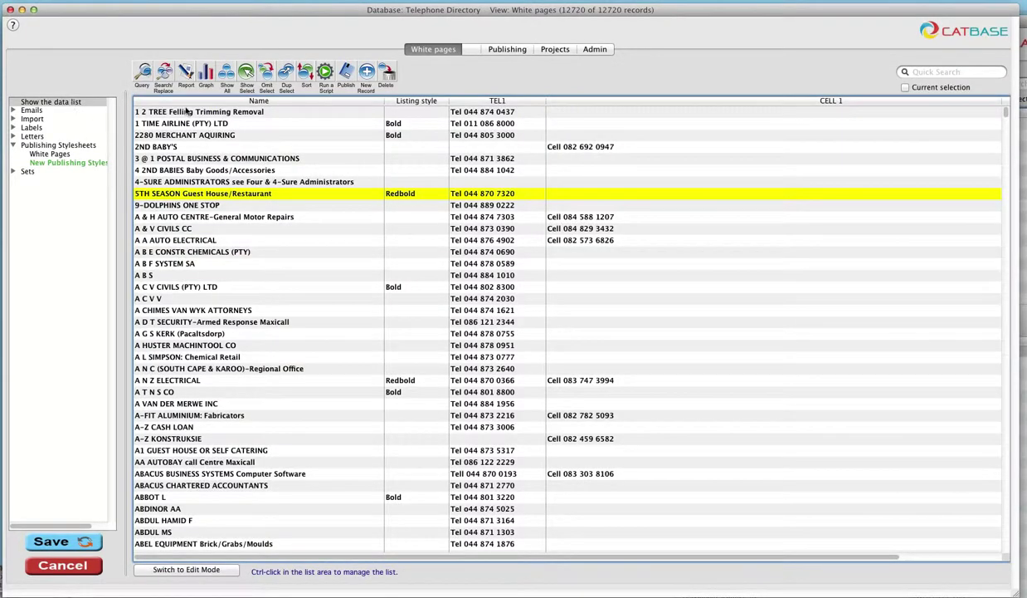
{"action": "left_click", "coordinate": [346, 73]}
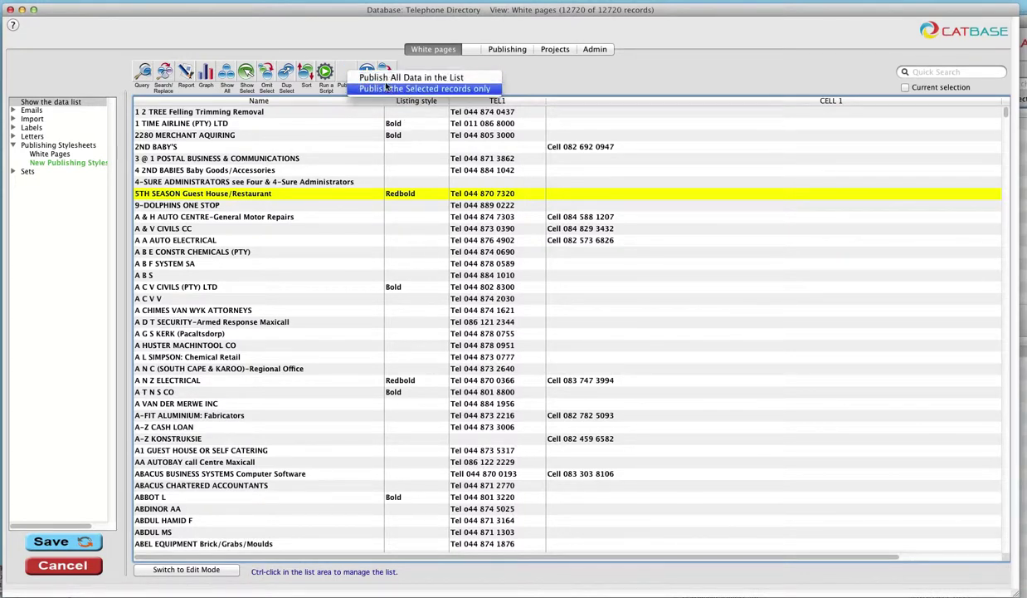
{"action": "left_click", "coordinate": [387, 78]}
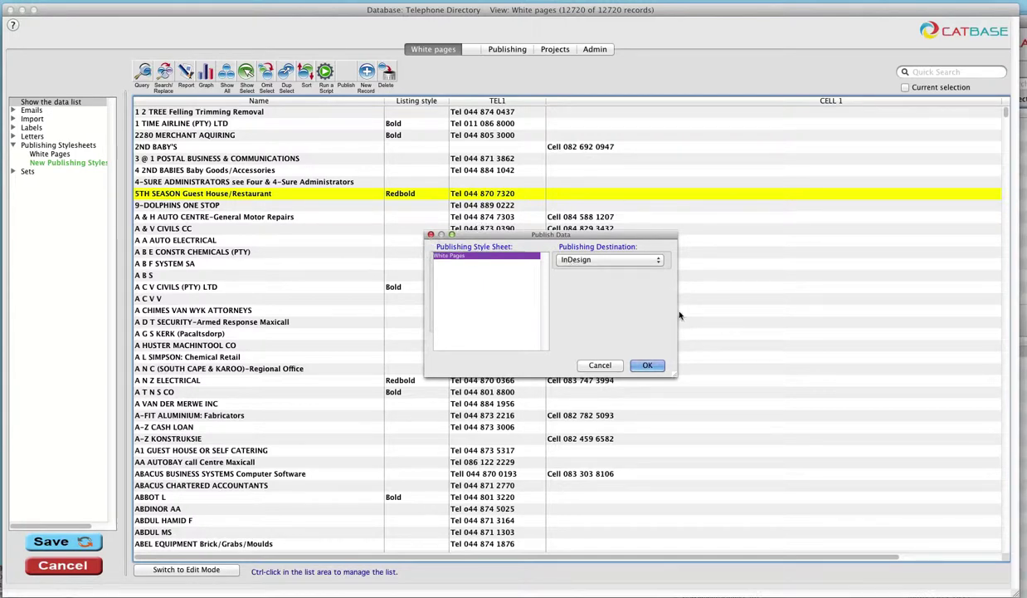
{"action": "left_click", "coordinate": [648, 365]}
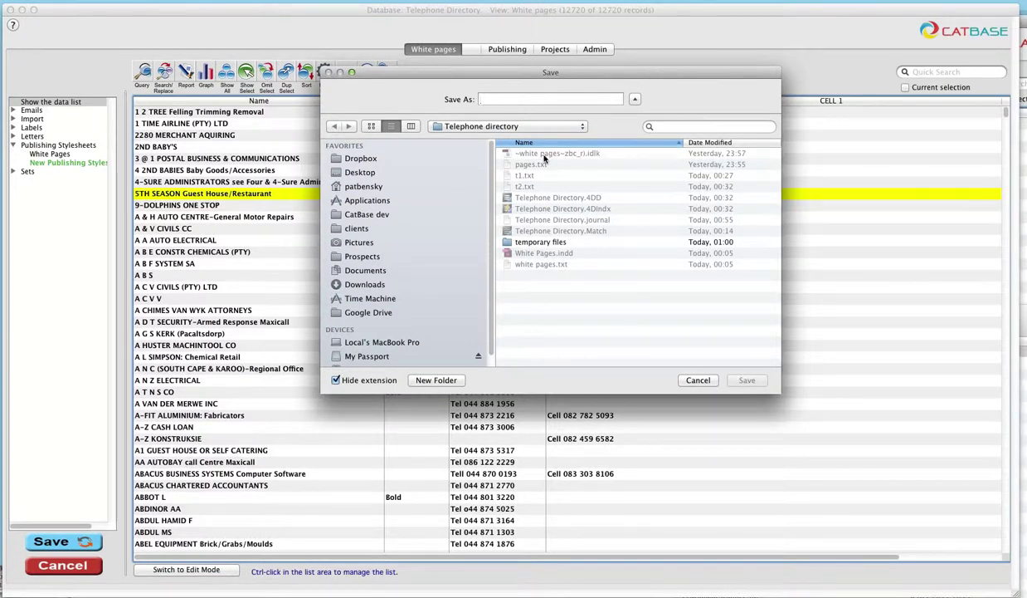
{"action": "type", "text": "directory tes"}
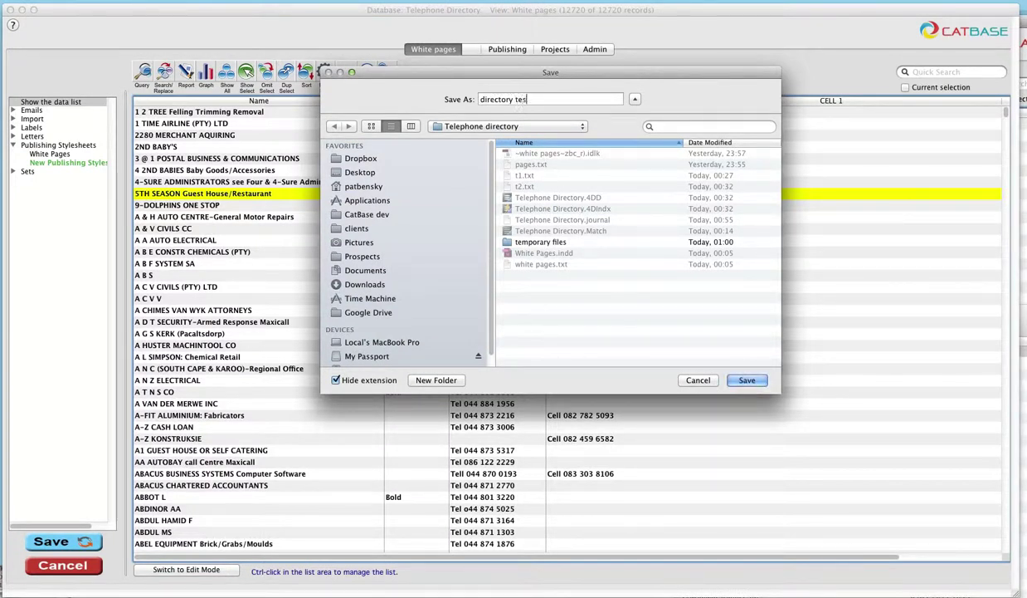
{"action": "type", "text": "t 1"}
{"action": "key", "text": "Return"}
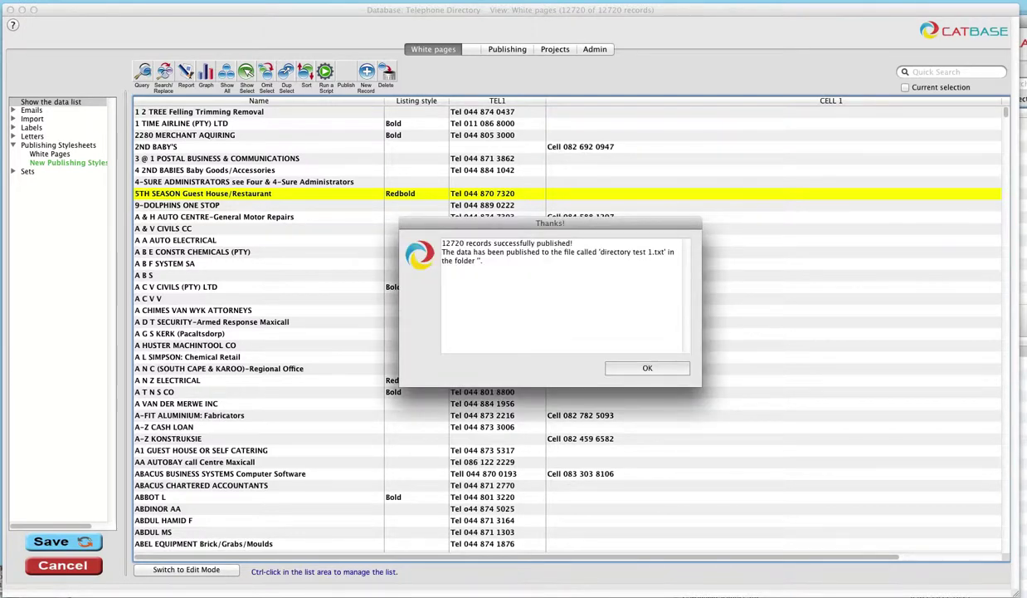
Step: Place 'directory test 1.txt' into the empty White Pages.indd text frame so listings flow across columns
{"action": "left_click", "coordinate": [635, 367]}
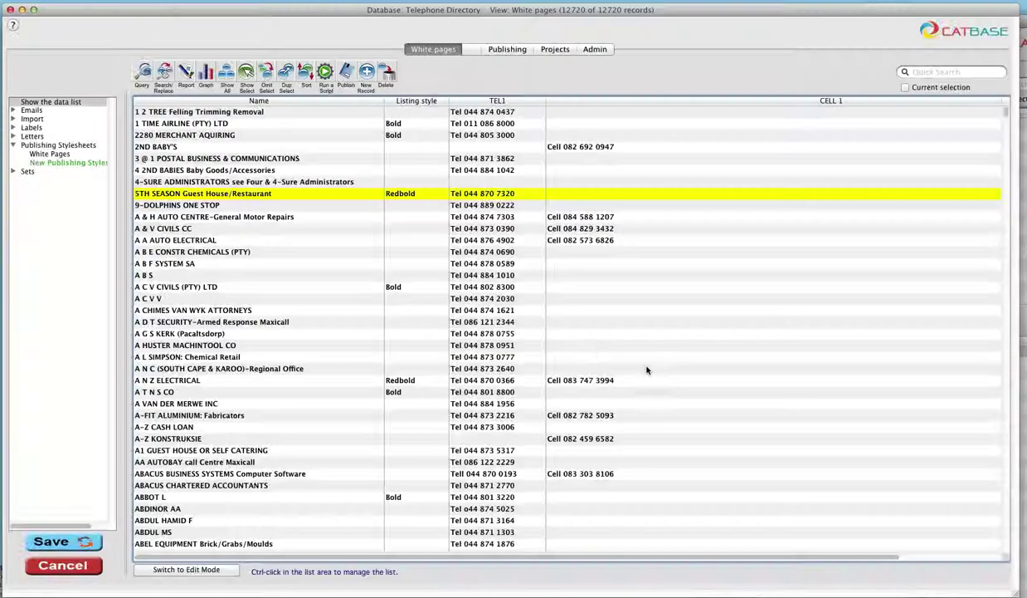
{"action": "key", "text": "super+Tab"}
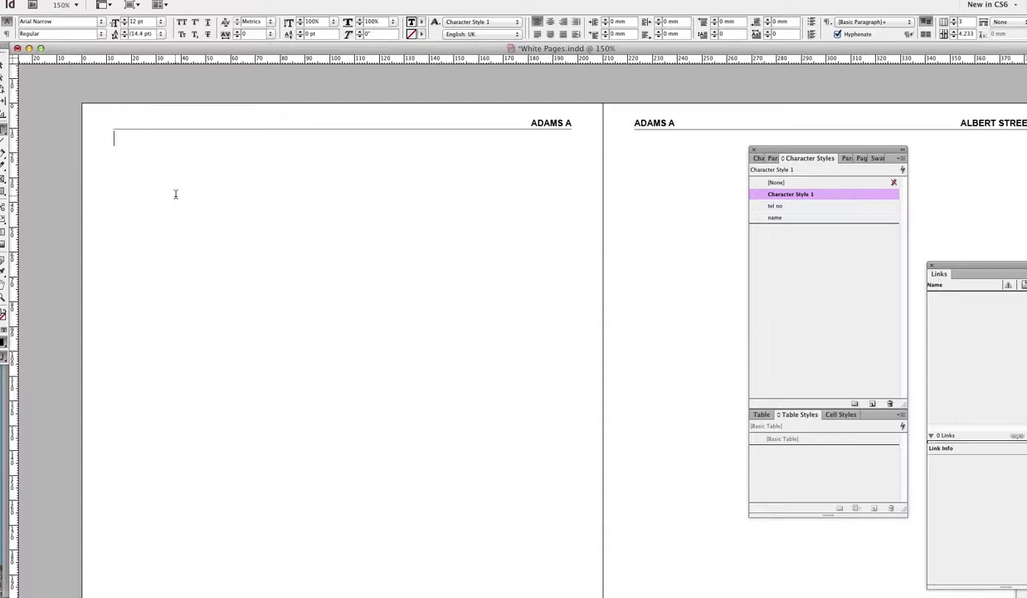
{"action": "key", "text": "Escape"}
{"action": "key", "text": "super+d"}
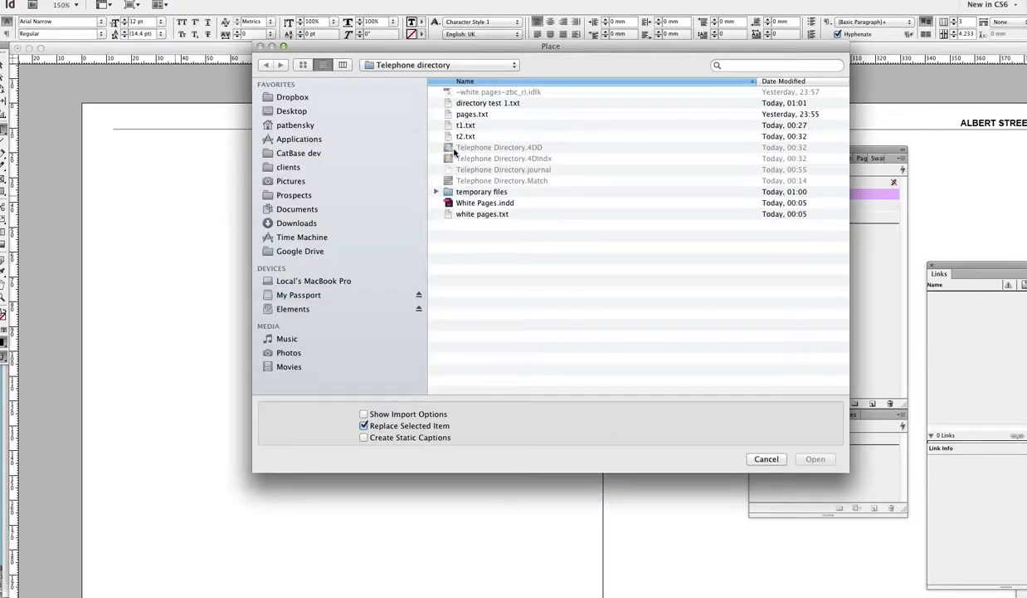
{"action": "double_click", "coordinate": [478, 103]}
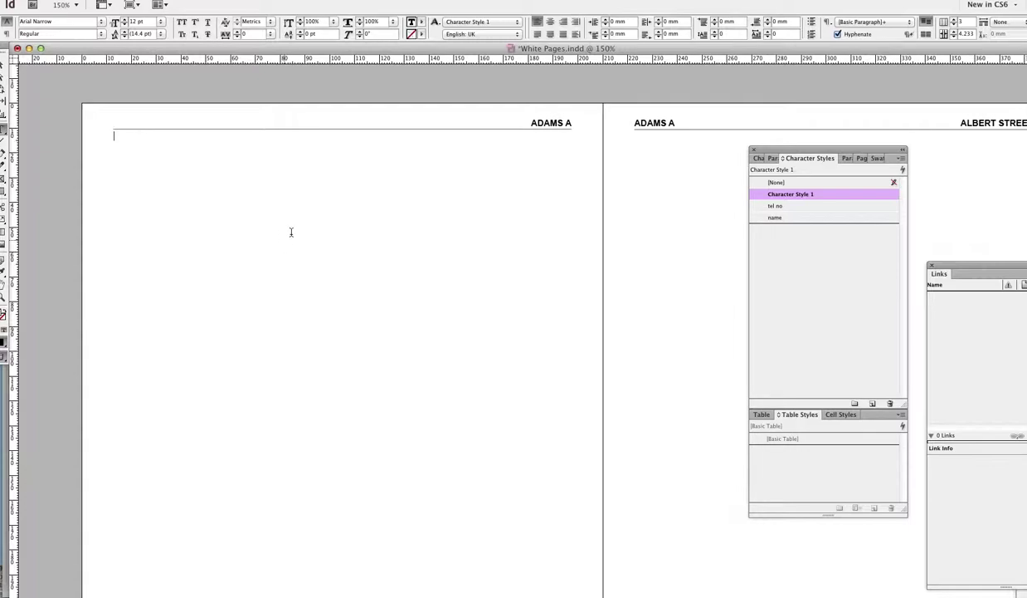
{"action": "key", "text": "super+v"}
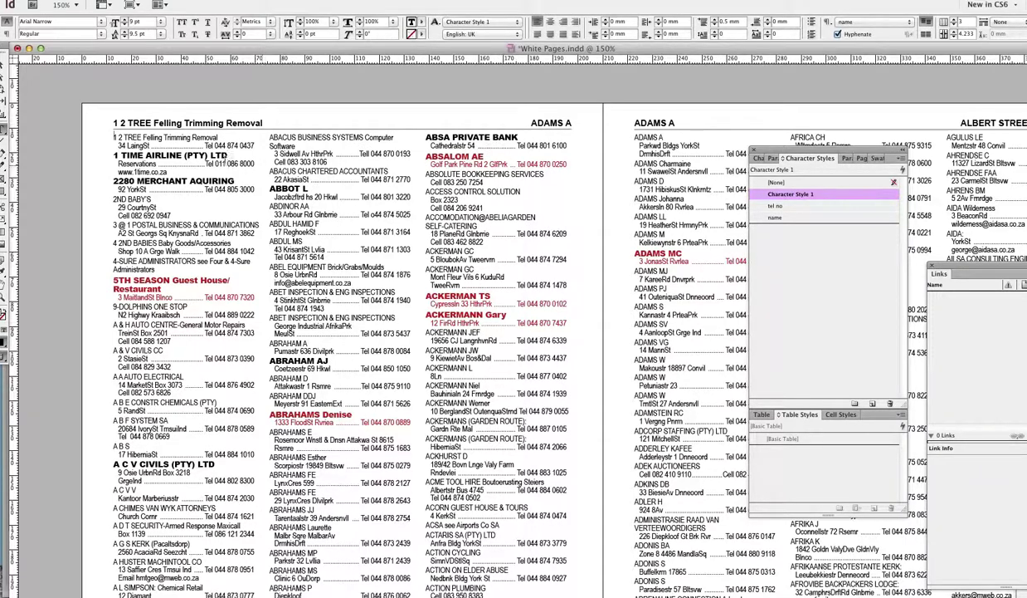
Step: Check the formatting of the Trimming word, the bold PTY listing and the Restaurant line
{"action": "double_click", "coordinate": [190, 138]}
{"action": "left_click", "coordinate": [190, 156]}
{"action": "double_click", "coordinate": [192, 155]}
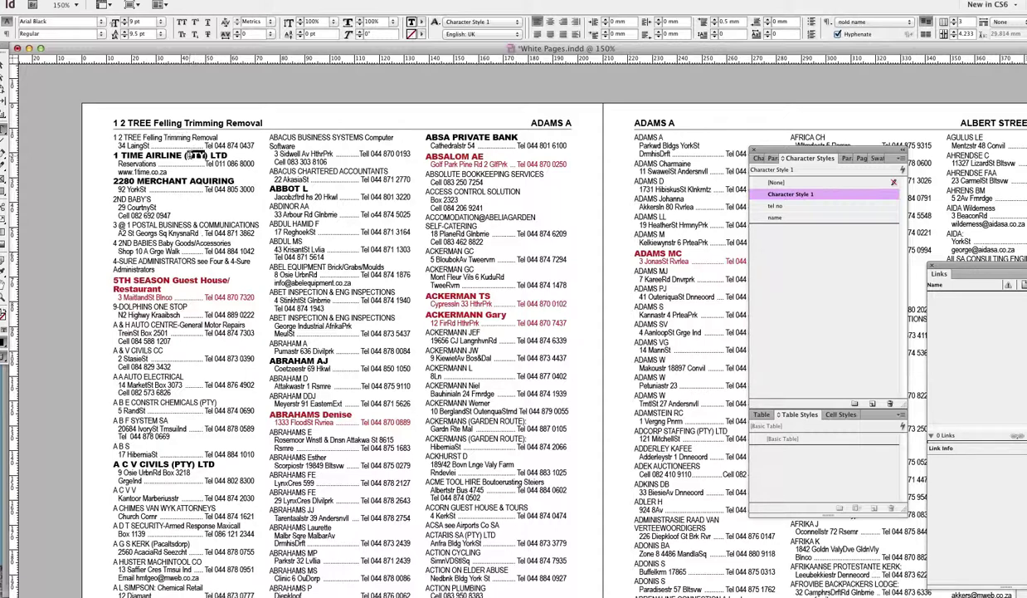
{"action": "left_click", "coordinate": [107, 280]}
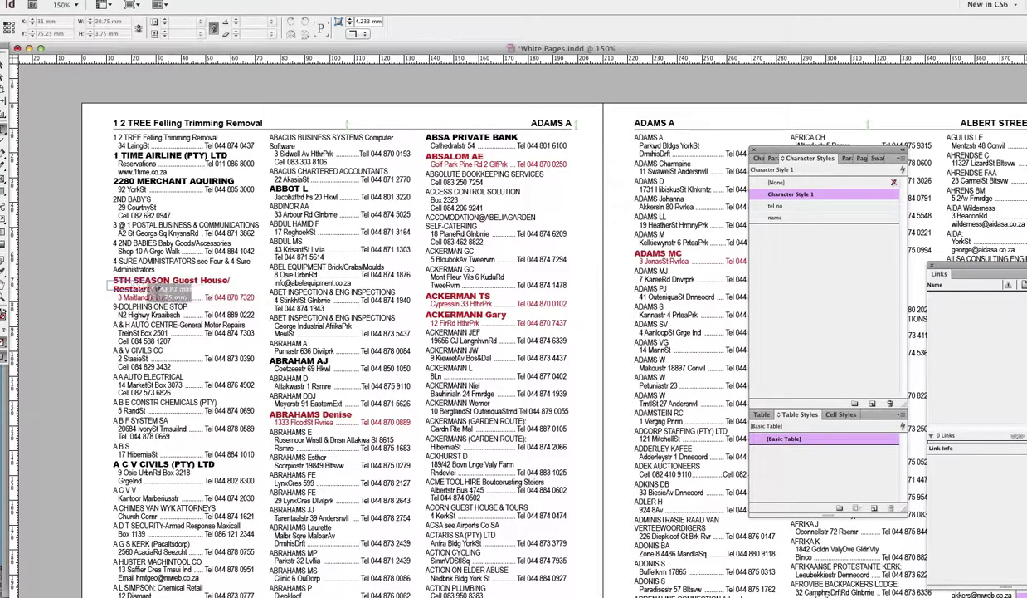
{"action": "left_click", "coordinate": [108, 284]}
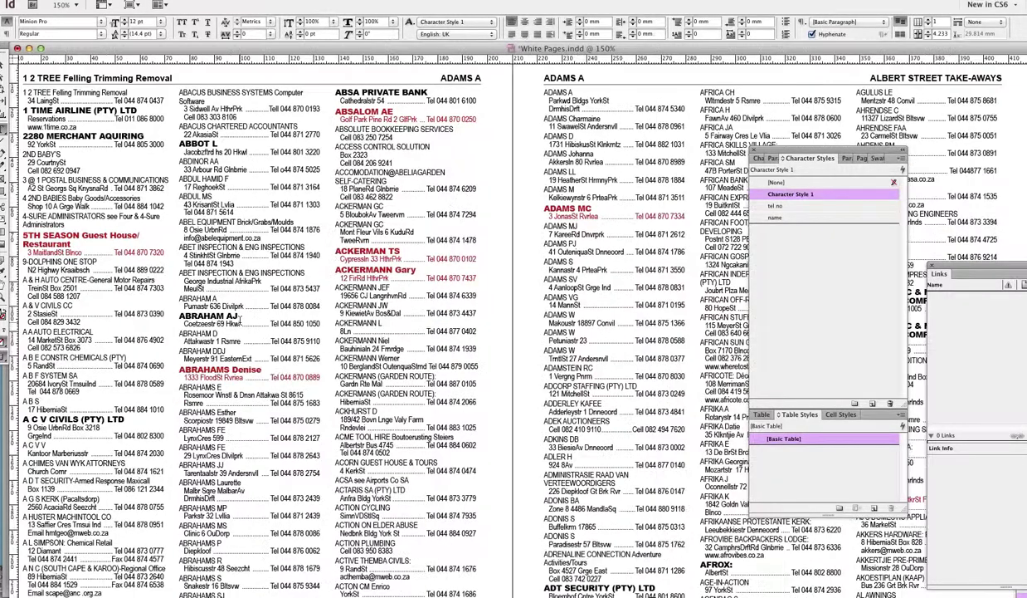
{"action": "scroll", "coordinate": [240, 318], "scroll_direction": "down", "scroll_amount": 10}
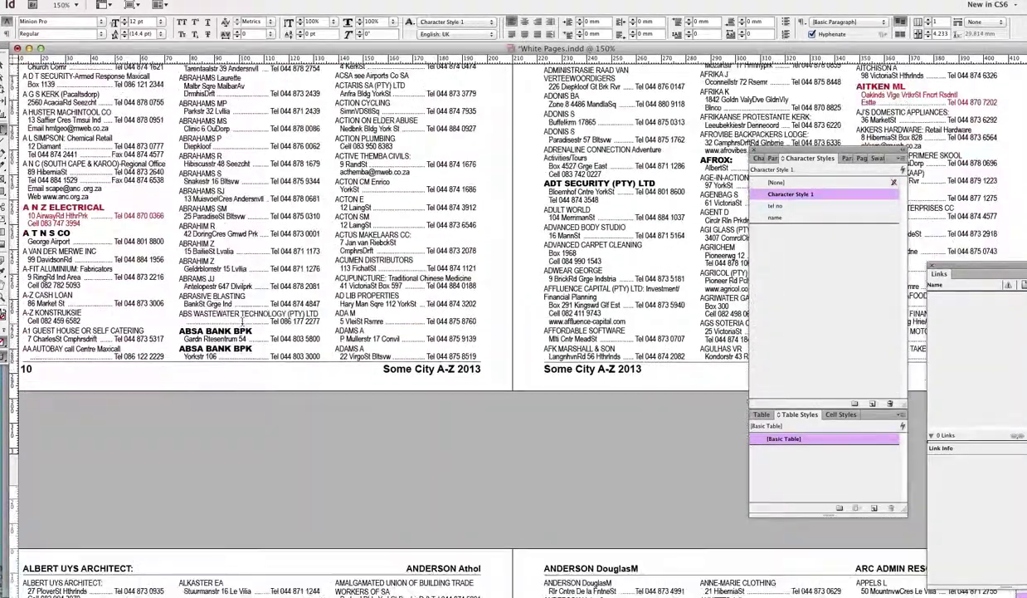
Step: Browse the page thumbnails through spreads 142-143 and 136-137 back to page 134
{"action": "left_click", "coordinate": [862, 158]}
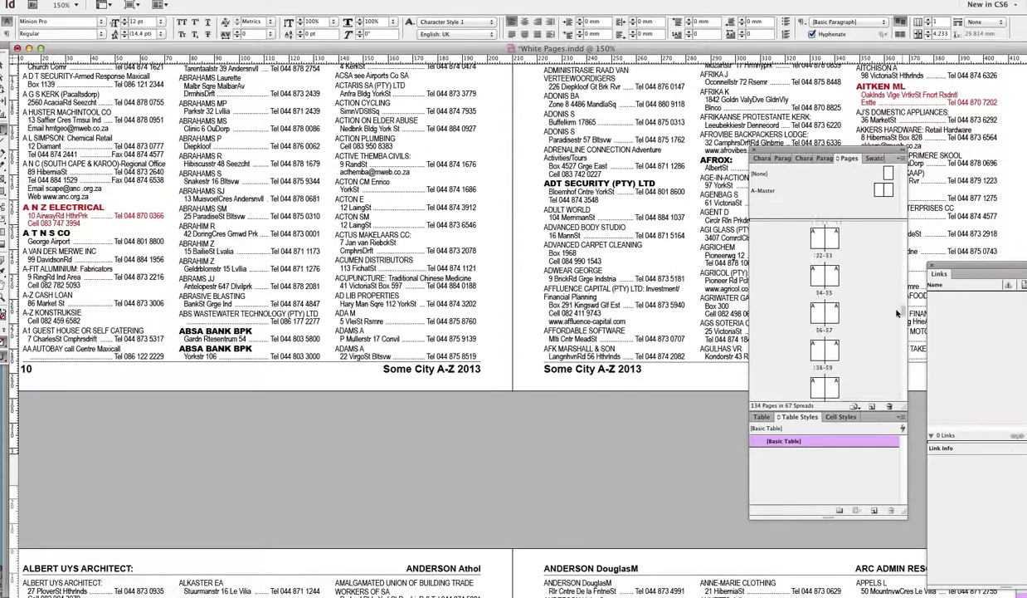
{"action": "left_click_drag", "start_coordinate": [897, 313], "coordinate": [867, 382]}
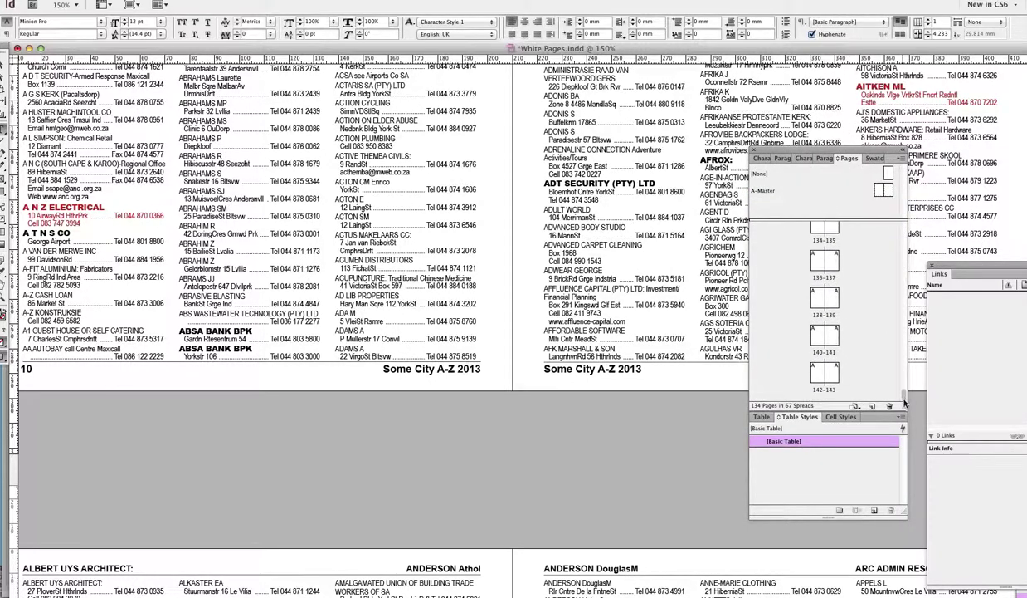
{"action": "double_click", "coordinate": [826, 372]}
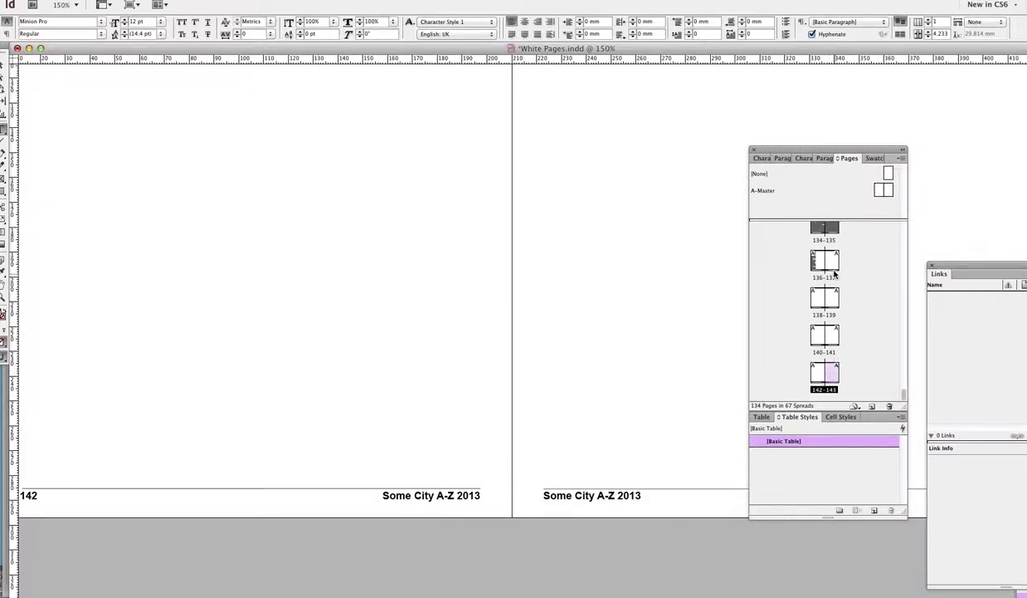
{"action": "double_click", "coordinate": [815, 259]}
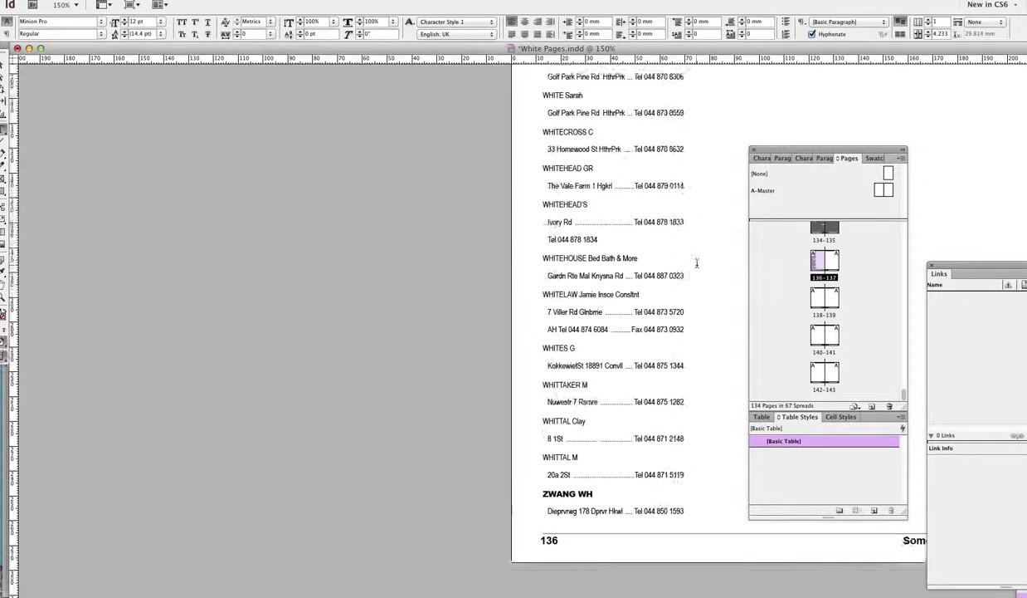
{"action": "scroll", "coordinate": [697, 263], "scroll_direction": "up", "scroll_amount": 15}
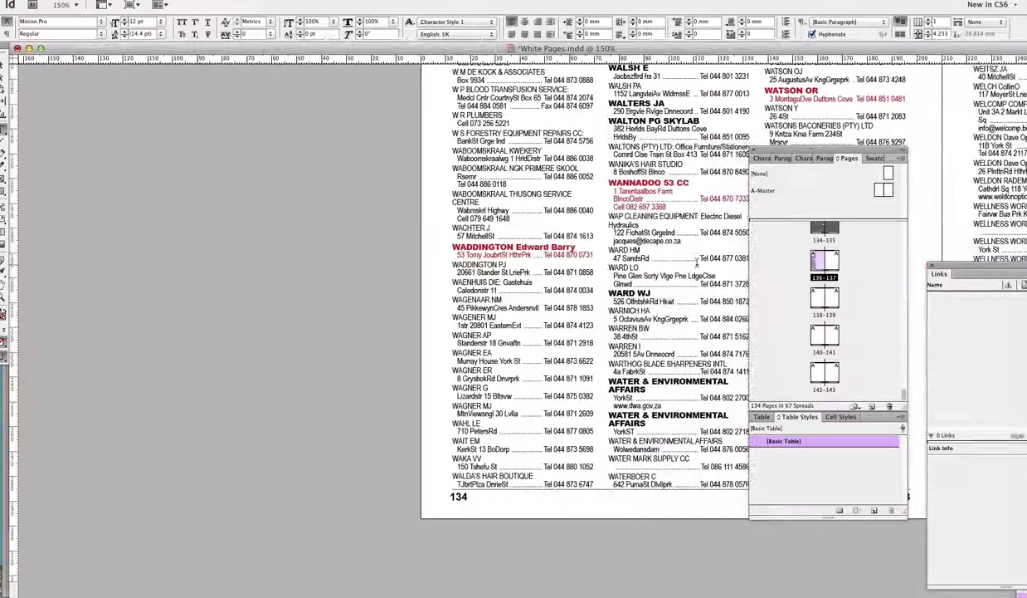